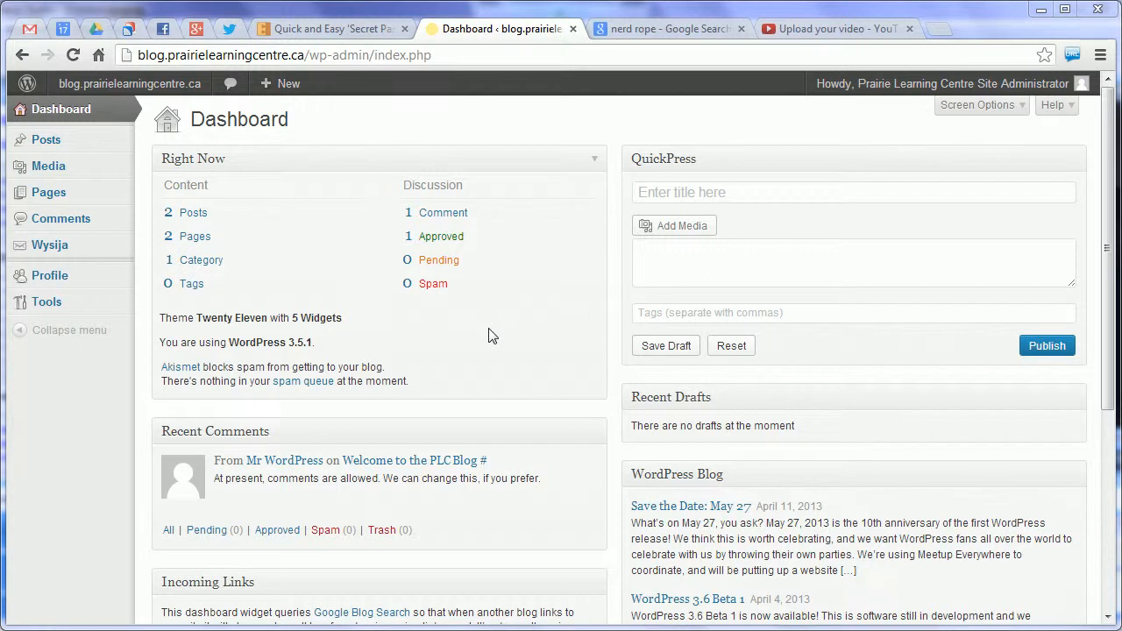
Open the pending comments, select all of them and look over the available bulk actions without applying one
{"action": "left_click", "coordinate": [438, 262]}
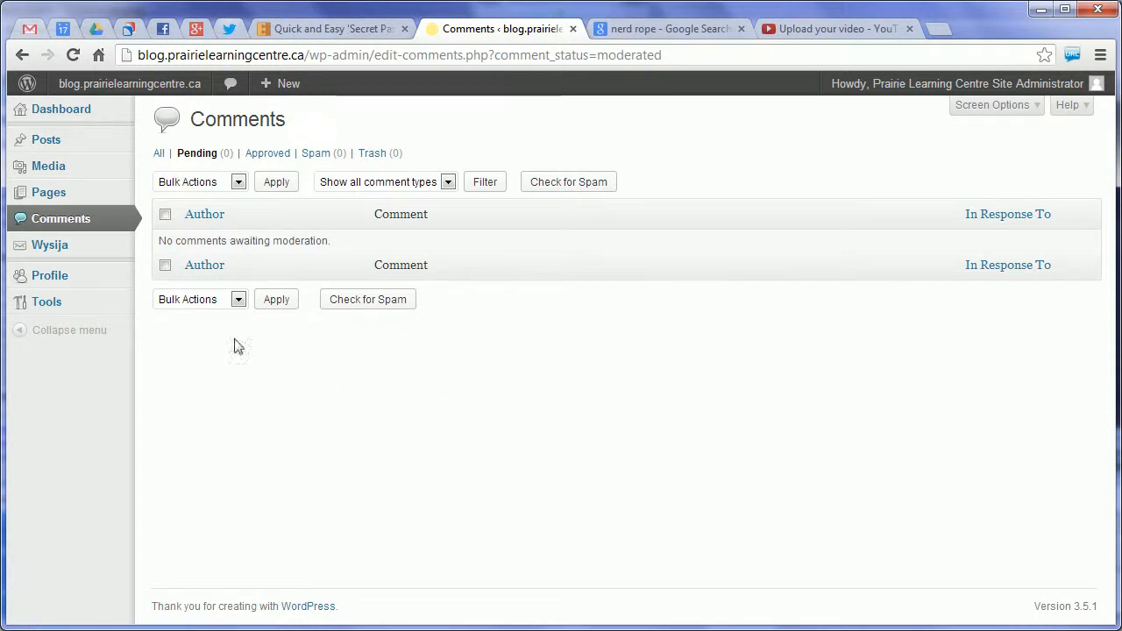
{"action": "left_click", "coordinate": [165, 265]}
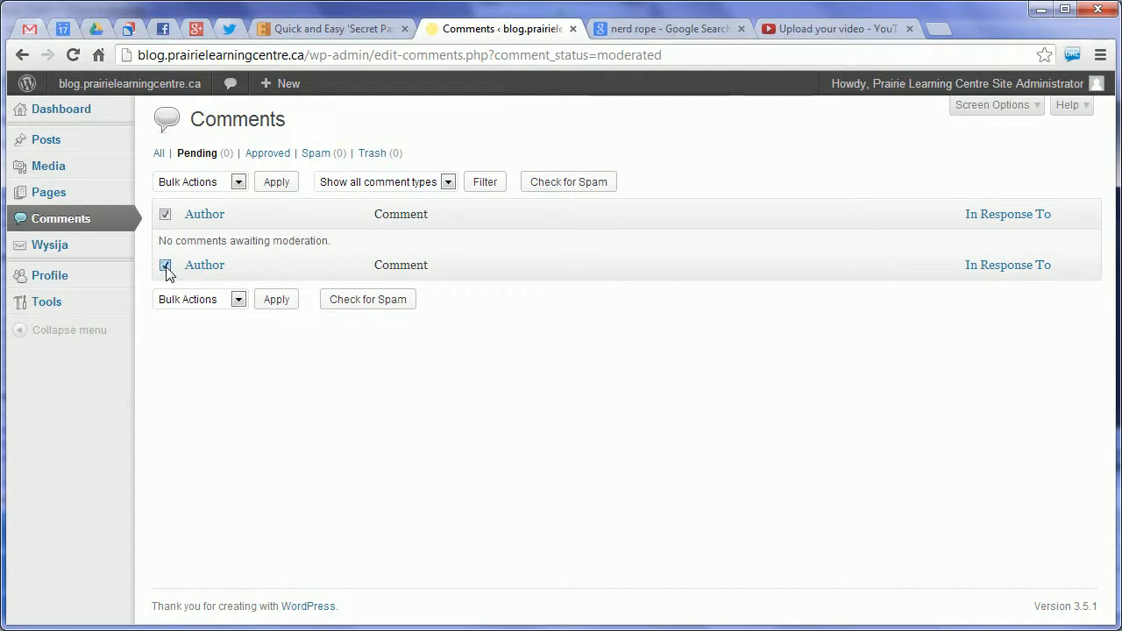
{"action": "left_click", "coordinate": [238, 299]}
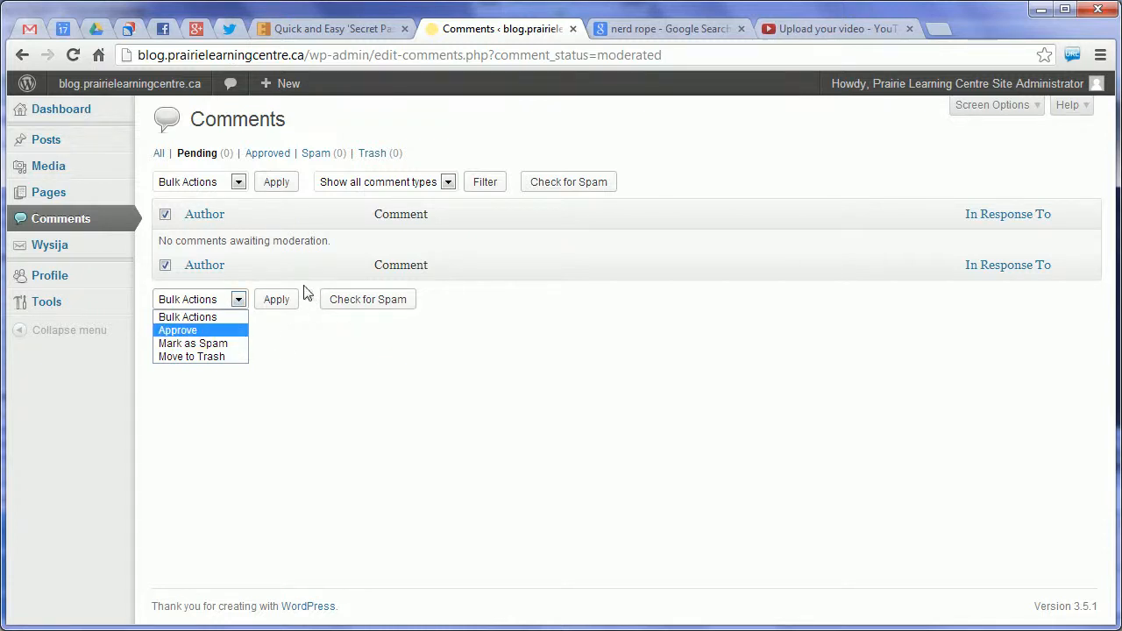
{"action": "left_click", "coordinate": [372, 353]}
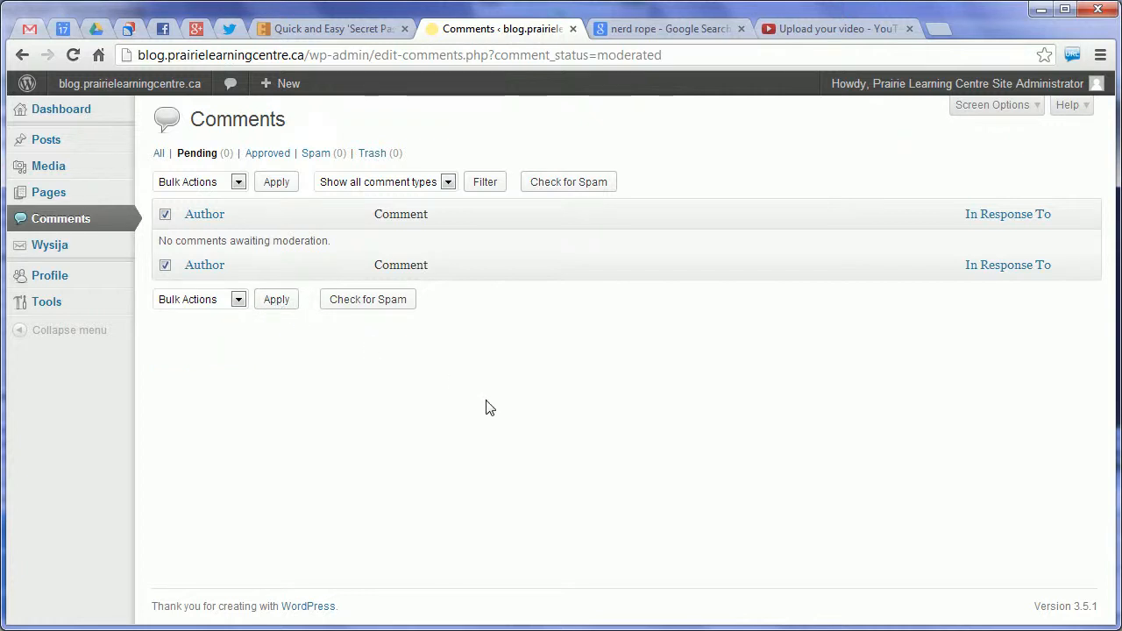
View the full comment list, and check the bulk actions offered for spam comments from the dashboard's discussion summary
{"action": "left_click", "coordinate": [88, 221]}
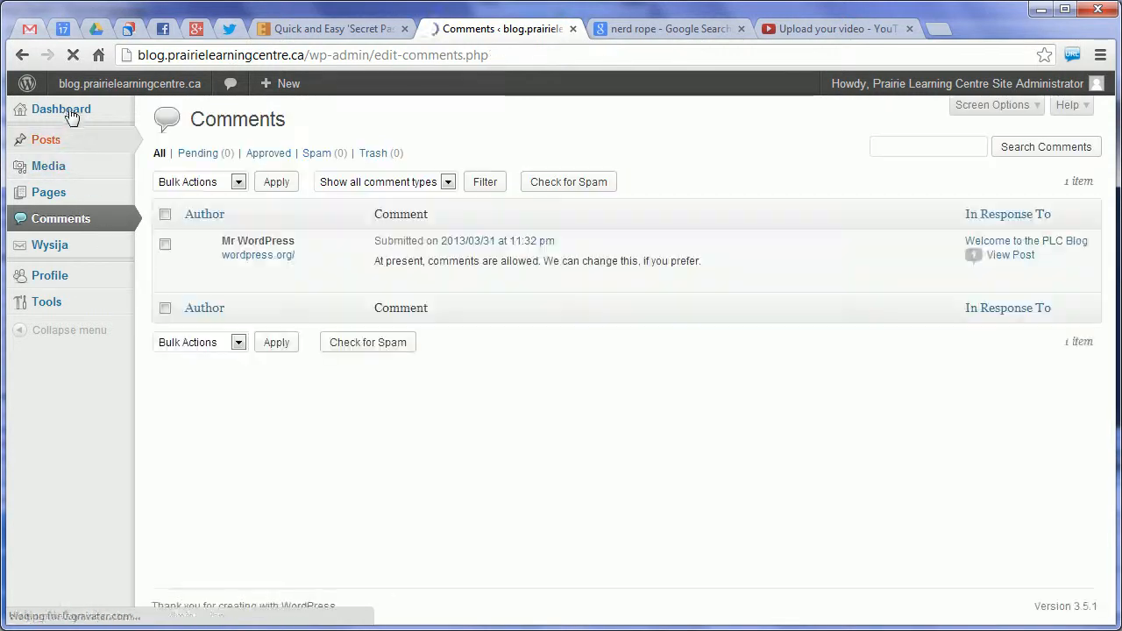
{"action": "left_click", "coordinate": [39, 111]}
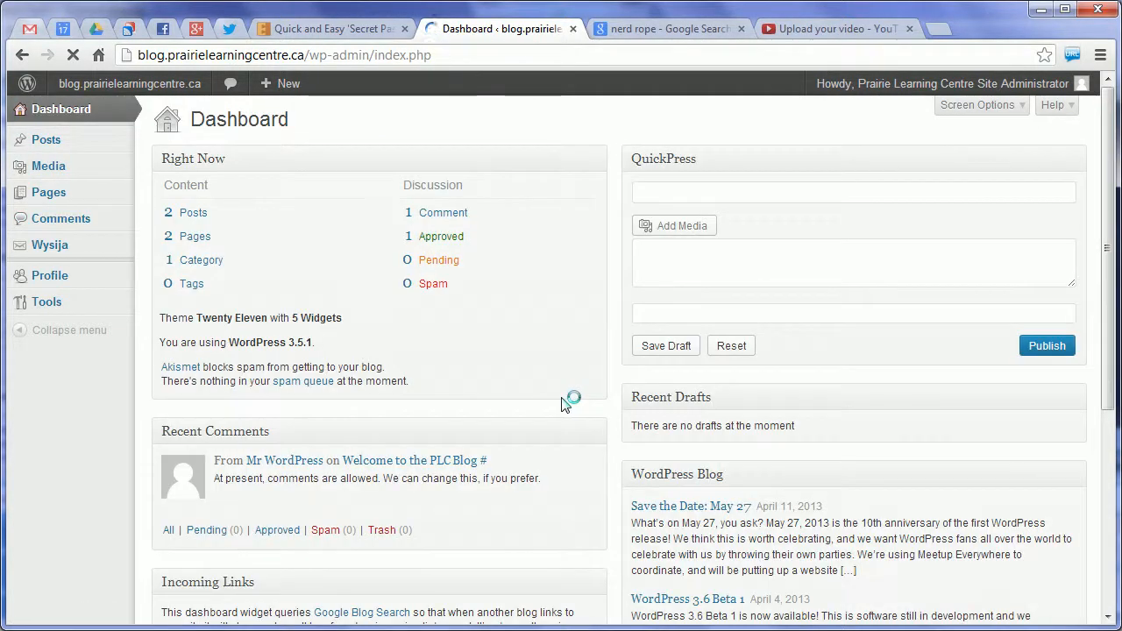
{"action": "left_click", "coordinate": [433, 287]}
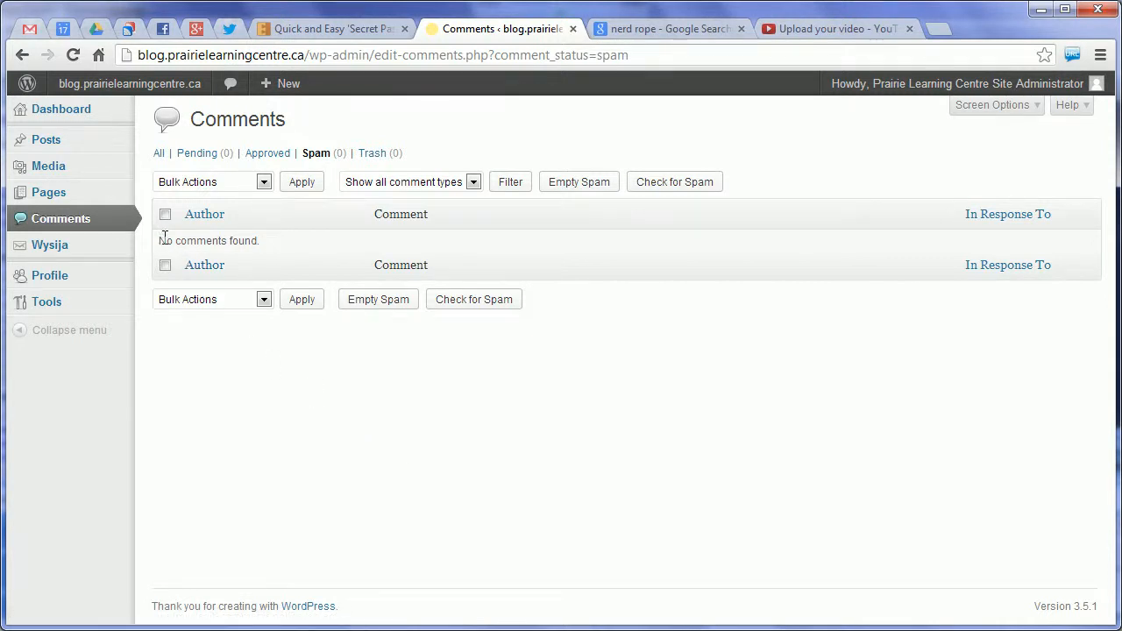
{"action": "left_click", "coordinate": [262, 299]}
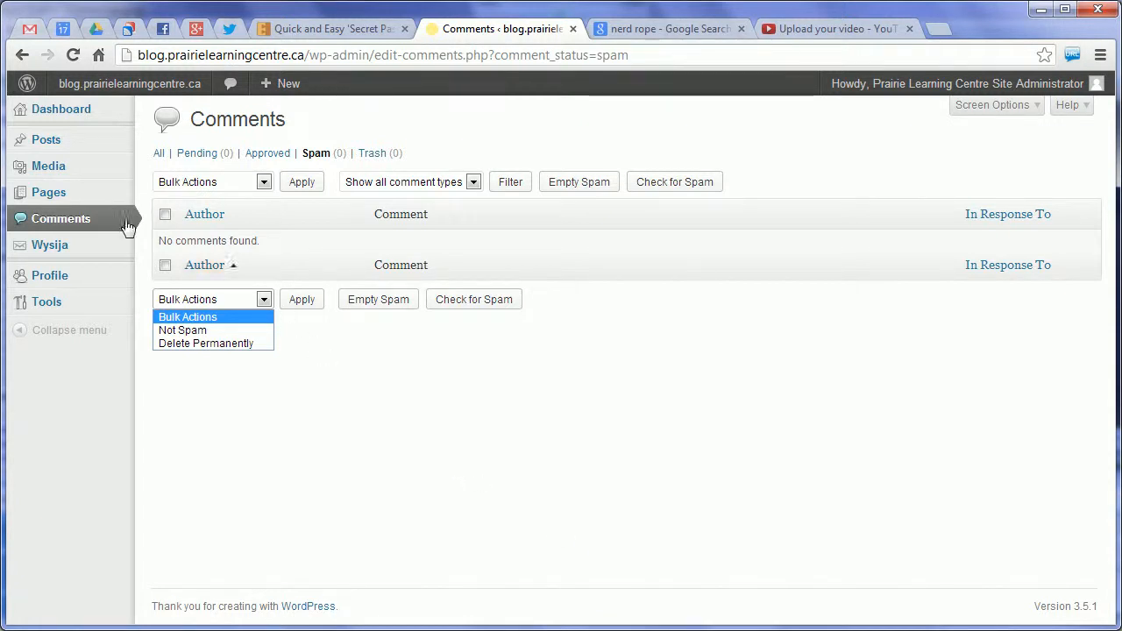
Add a new post category named Events with the slug "events" and no parent
{"action": "left_click", "coordinate": [43, 142]}
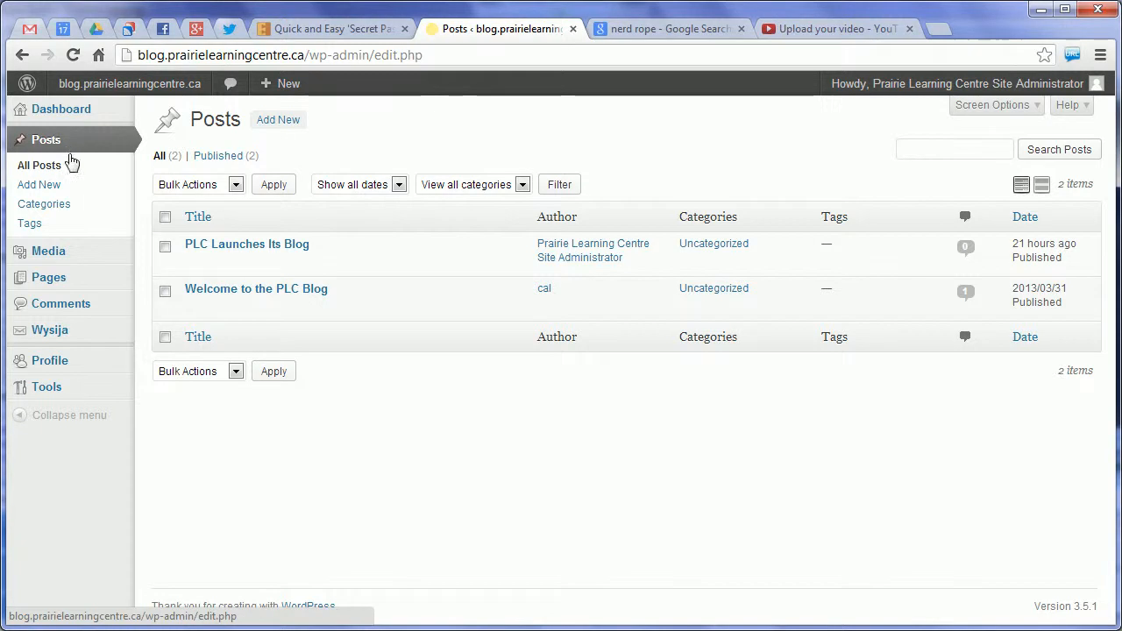
{"action": "left_click", "coordinate": [58, 207]}
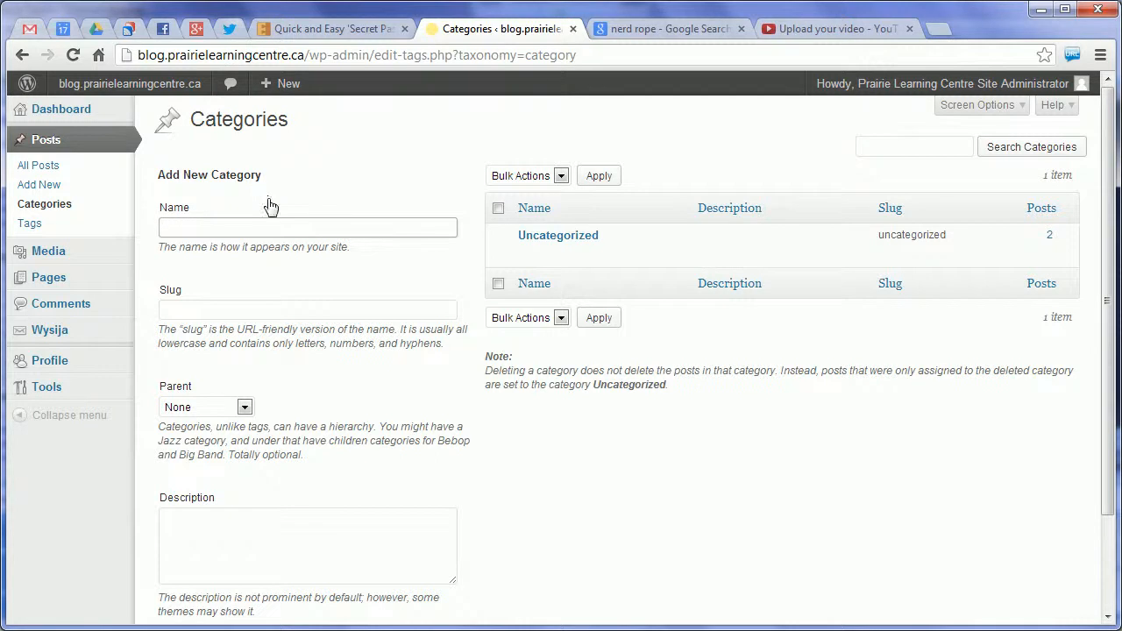
{"action": "type", "text": "Events"}
{"action": "left_click", "coordinate": [211, 310]}
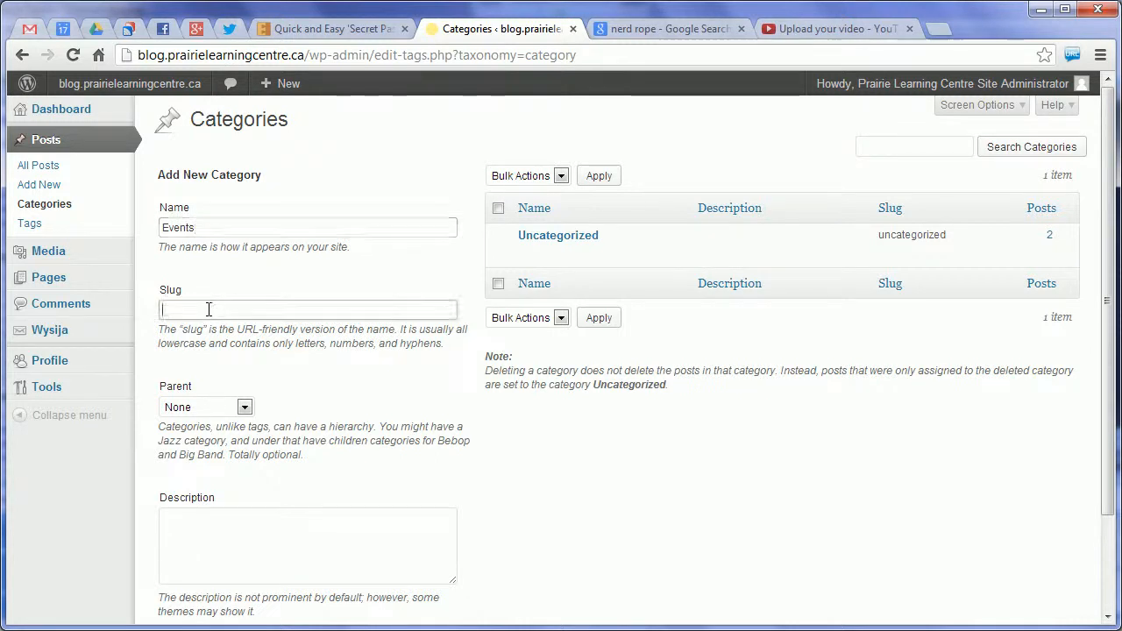
{"action": "left_click", "coordinate": [700, 491]}
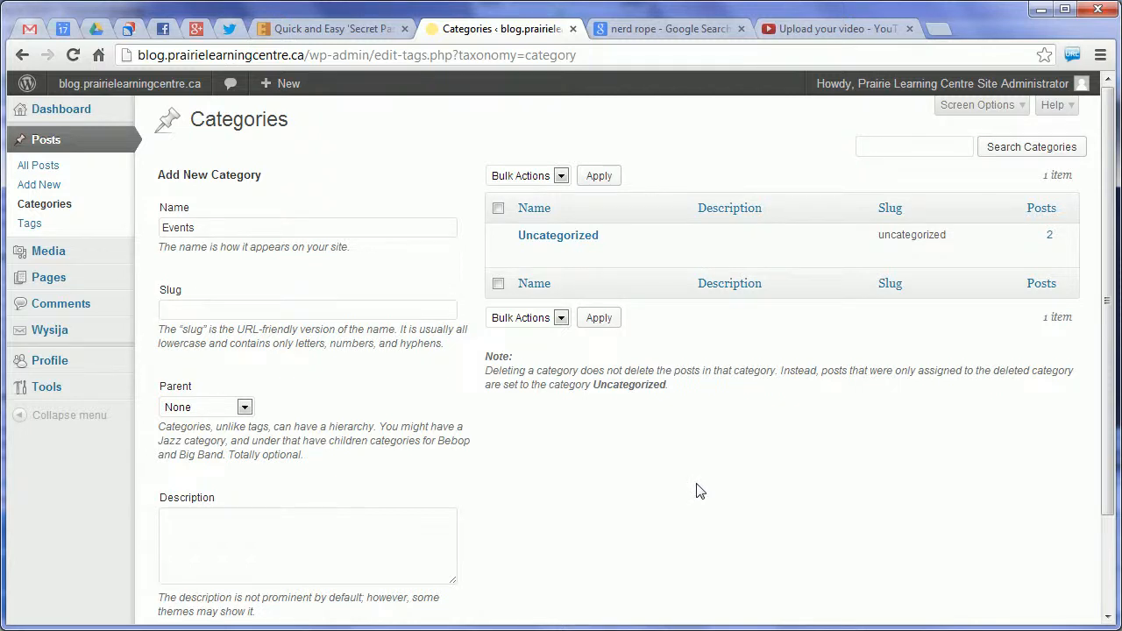
{"action": "left_click", "coordinate": [398, 311]}
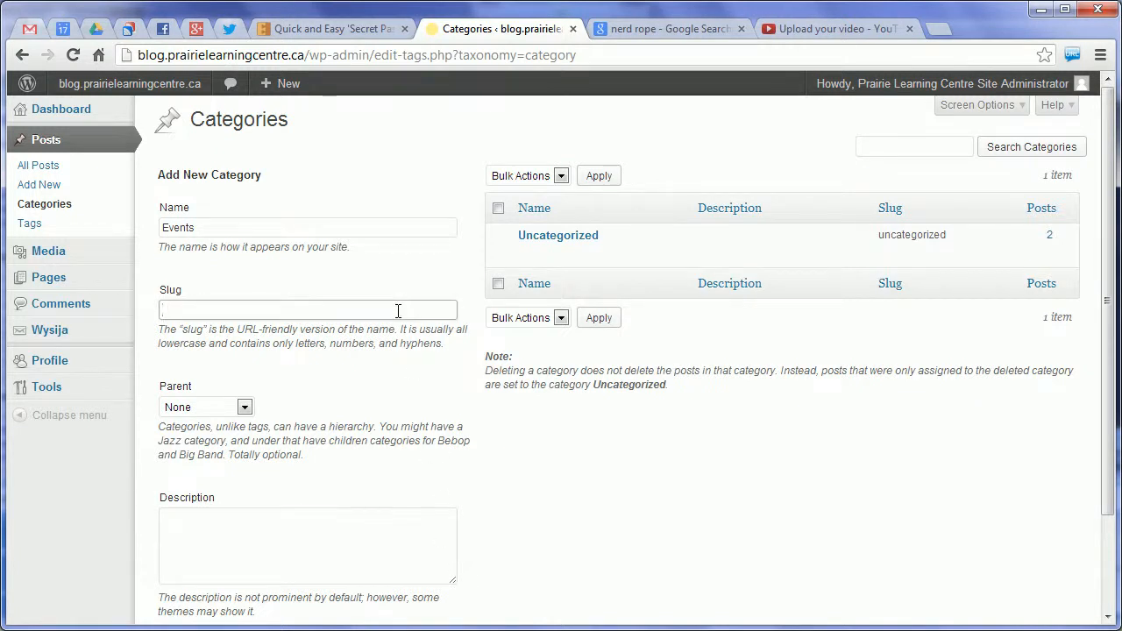
{"action": "type", "text": "events"}
{"action": "scroll", "coordinate": [647, 482], "scroll_direction": "down", "scroll_amount": 1}
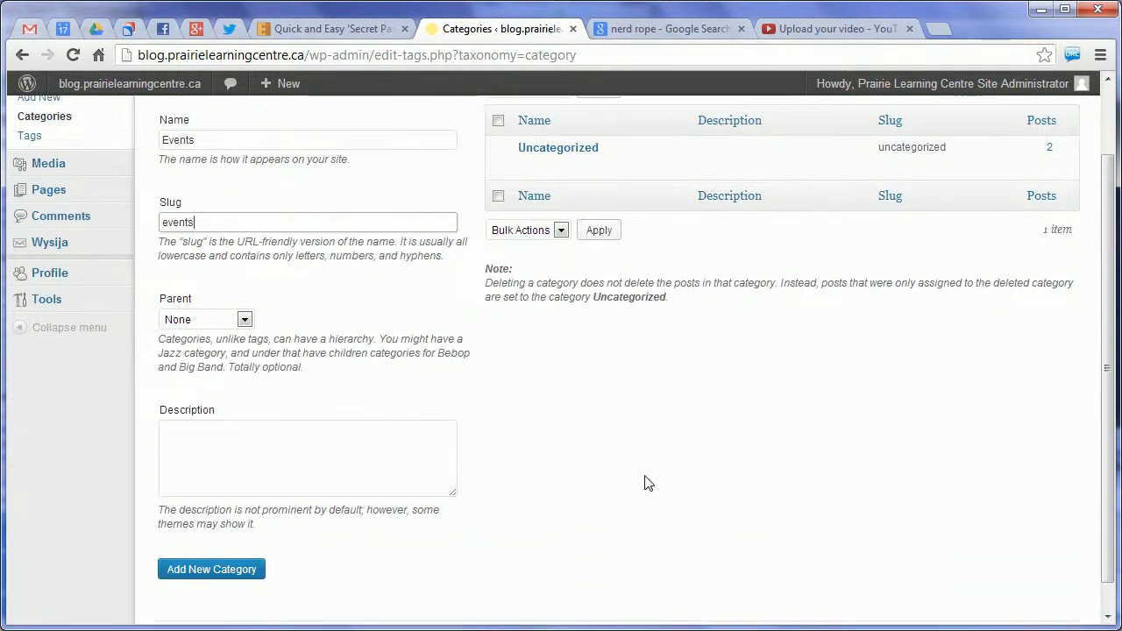
{"action": "left_click", "coordinate": [664, 460]}
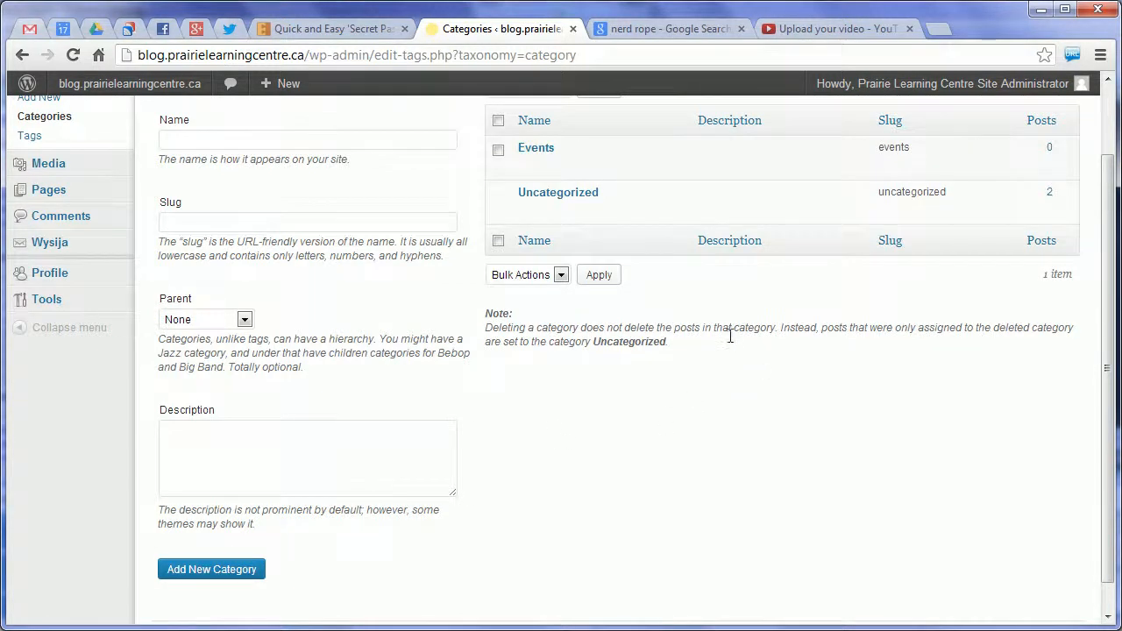
Open the post "PLC Launches Its Blog" for editing and assign it to Events instead of Uncategorized
{"action": "scroll", "coordinate": [728, 333], "scroll_direction": "up", "scroll_amount": 1}
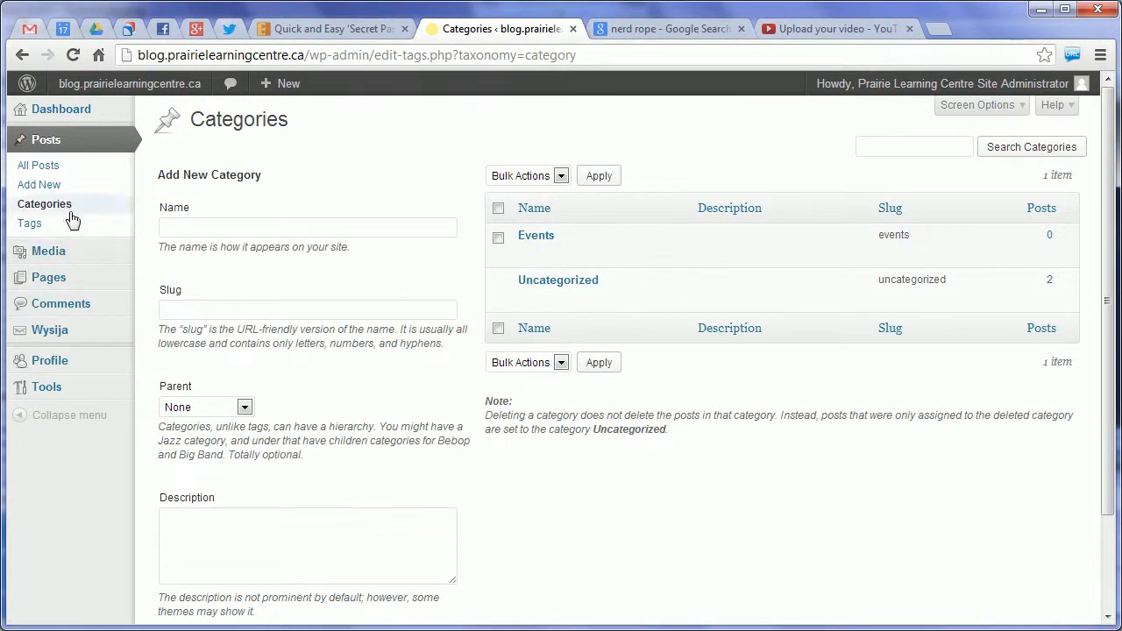
{"action": "left_click", "coordinate": [39, 165]}
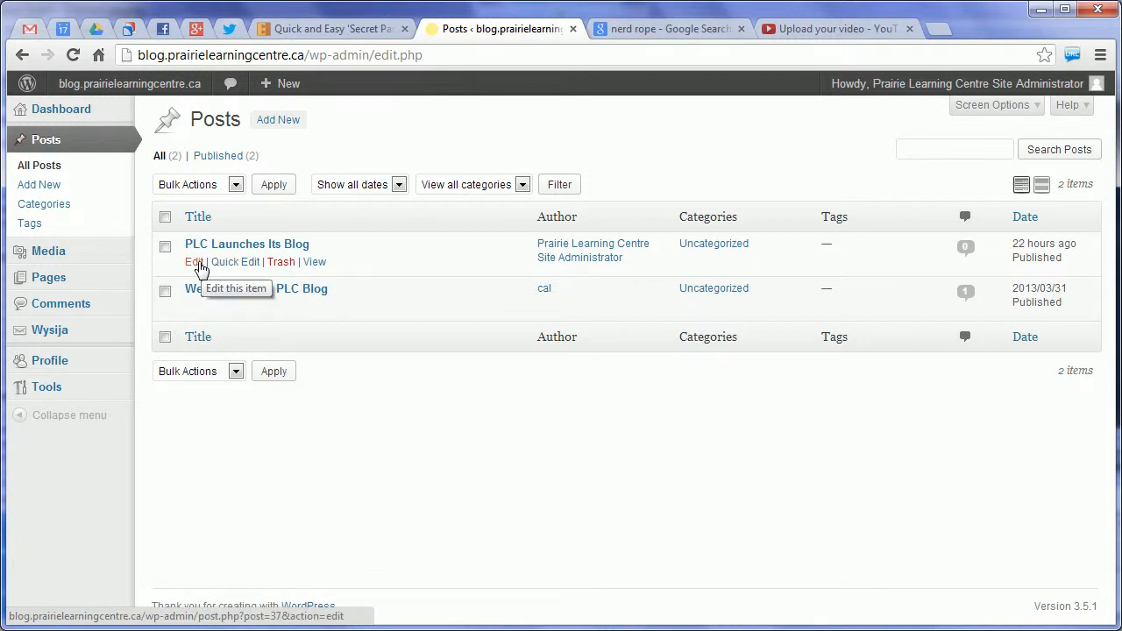
{"action": "left_click", "coordinate": [195, 262]}
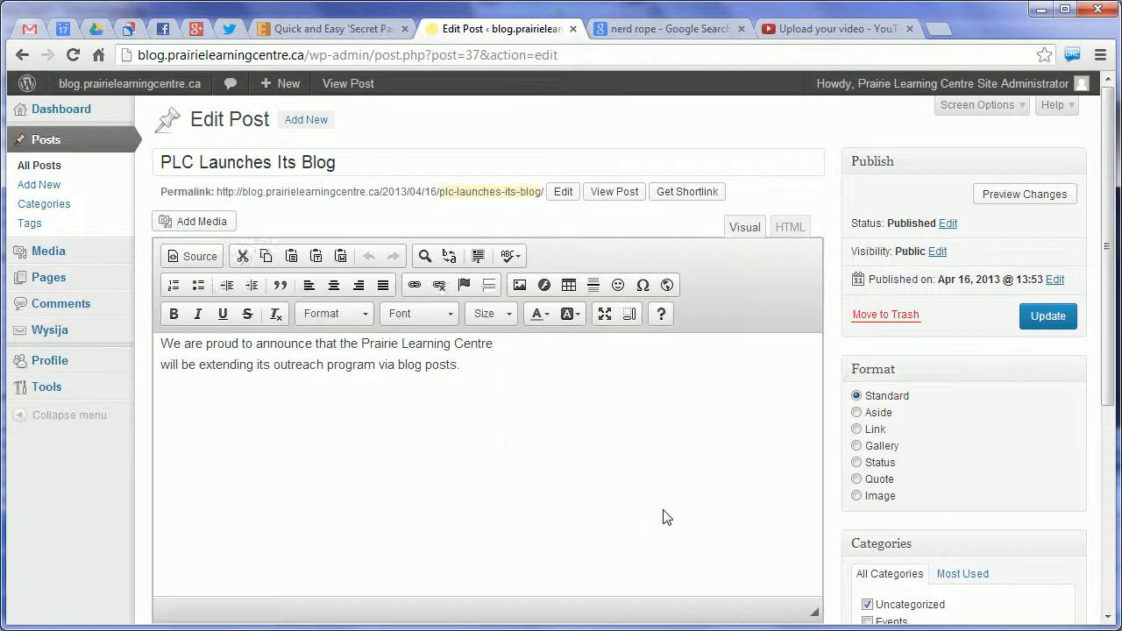
{"action": "scroll", "coordinate": [1022, 426], "scroll_direction": "down", "scroll_amount": 3}
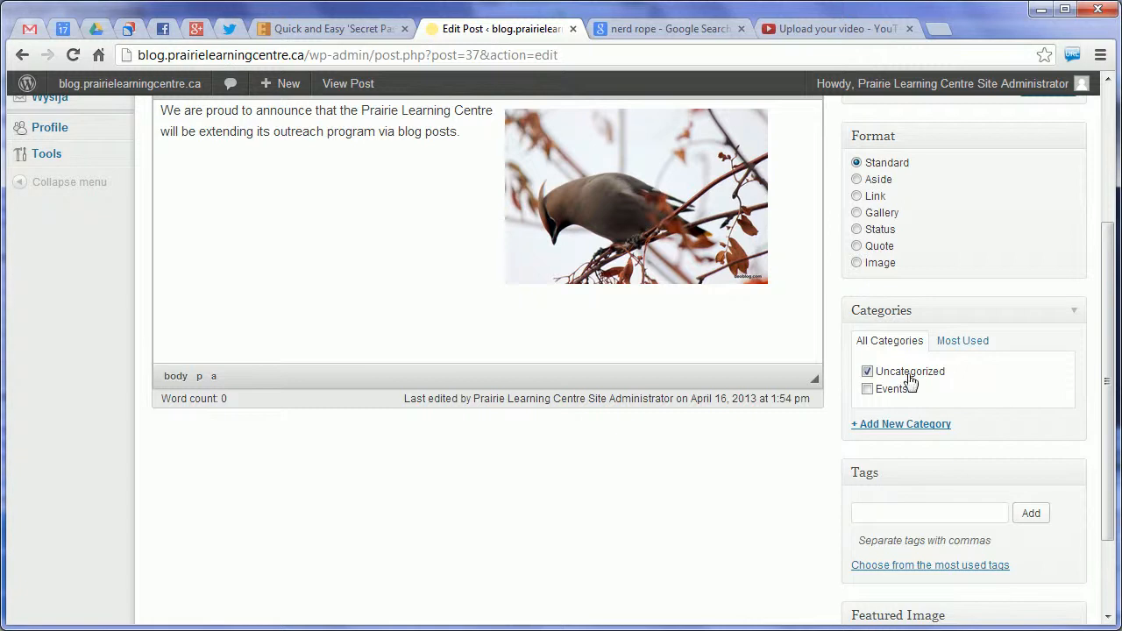
{"action": "left_click", "coordinate": [868, 372]}
{"action": "left_click", "coordinate": [867, 389]}
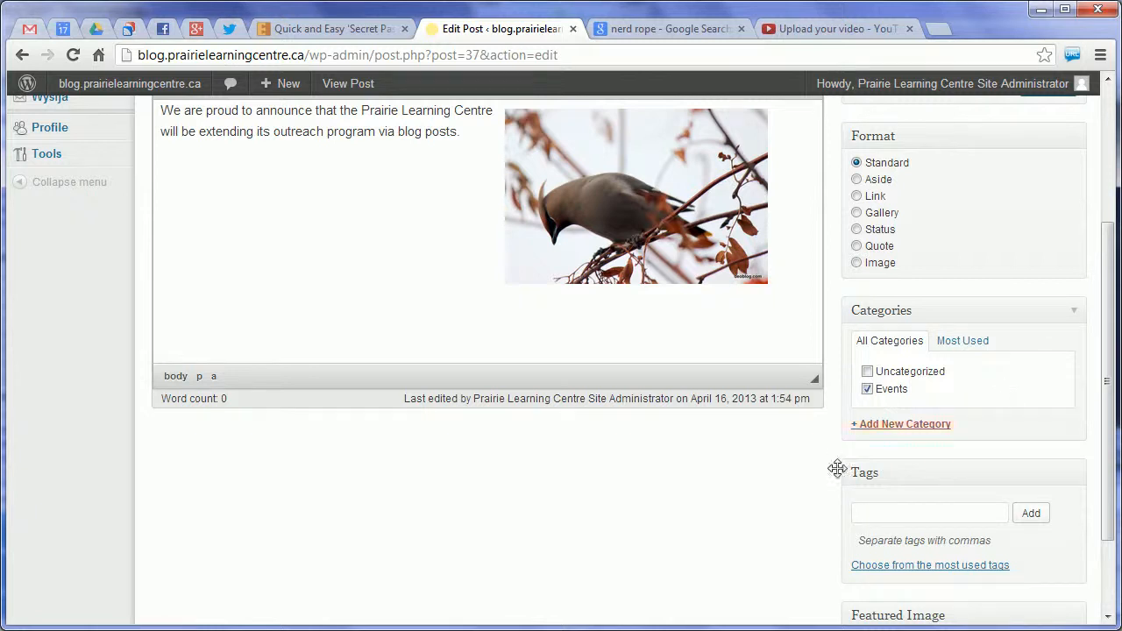
Add the tags Waxwings and Birdwatching to the post
{"action": "scroll", "coordinate": [596, 561], "scroll_direction": "up", "scroll_amount": 3}
{"action": "scroll", "coordinate": [624, 547], "scroll_direction": "down", "scroll_amount": 1}
{"action": "scroll", "coordinate": [649, 551], "scroll_direction": "down", "scroll_amount": 3}
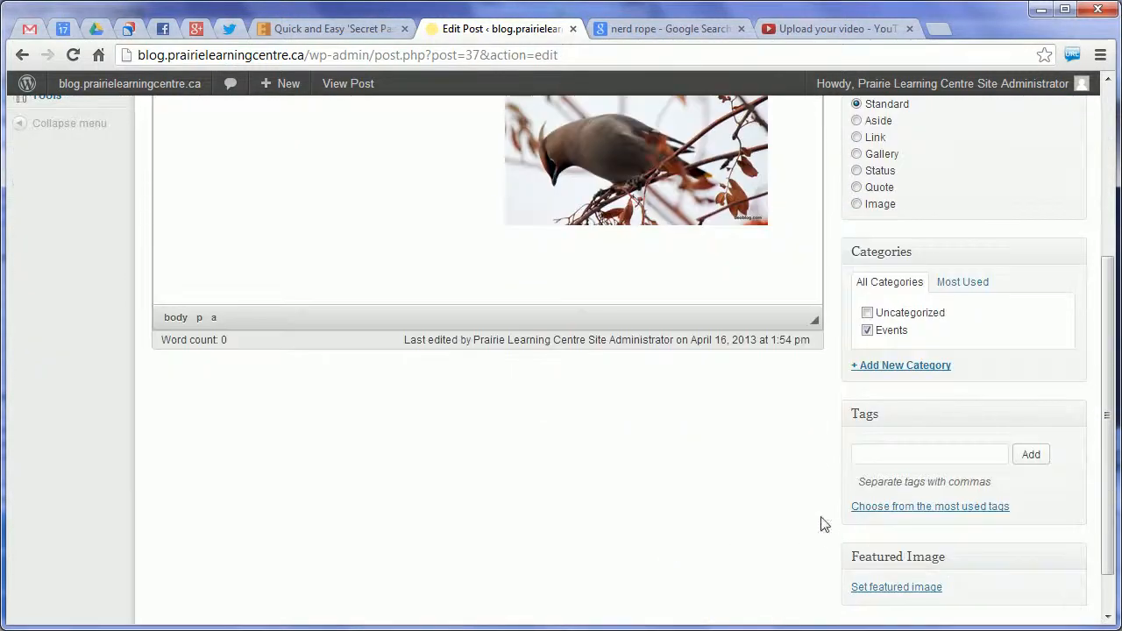
{"action": "left_click", "coordinate": [885, 455]}
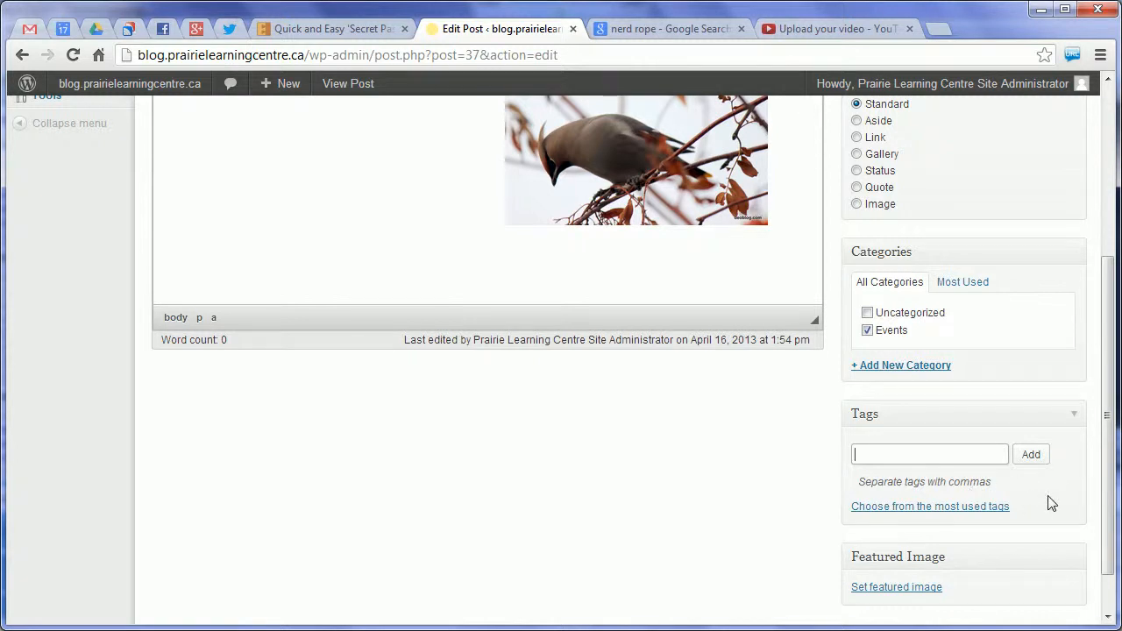
{"action": "type", "text": "Waxwings, Birdwatching"}
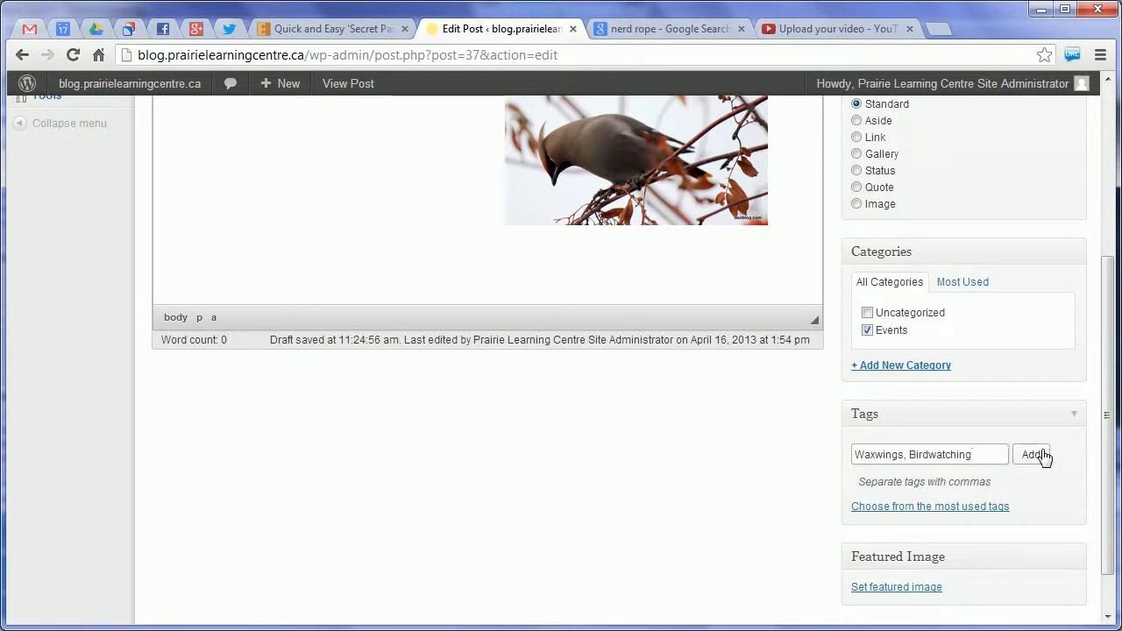
{"action": "left_click", "coordinate": [1041, 455]}
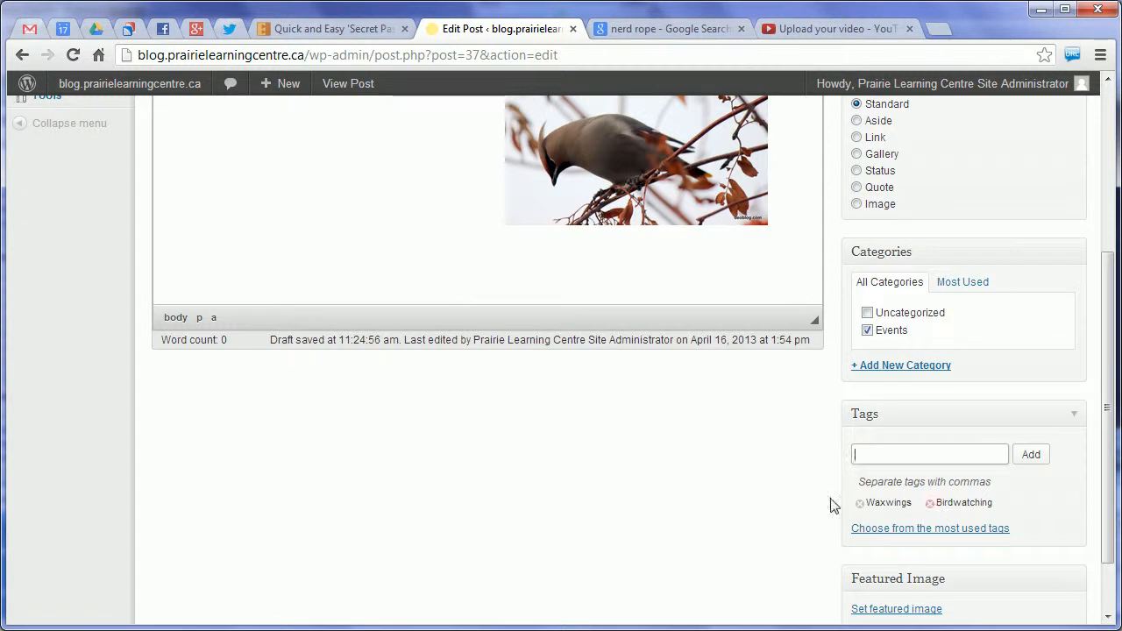
Update the published post "PLC Launches Its Blog" to save its category and tag changes
{"action": "scroll", "coordinate": [651, 463], "scroll_direction": "down", "scroll_amount": 2}
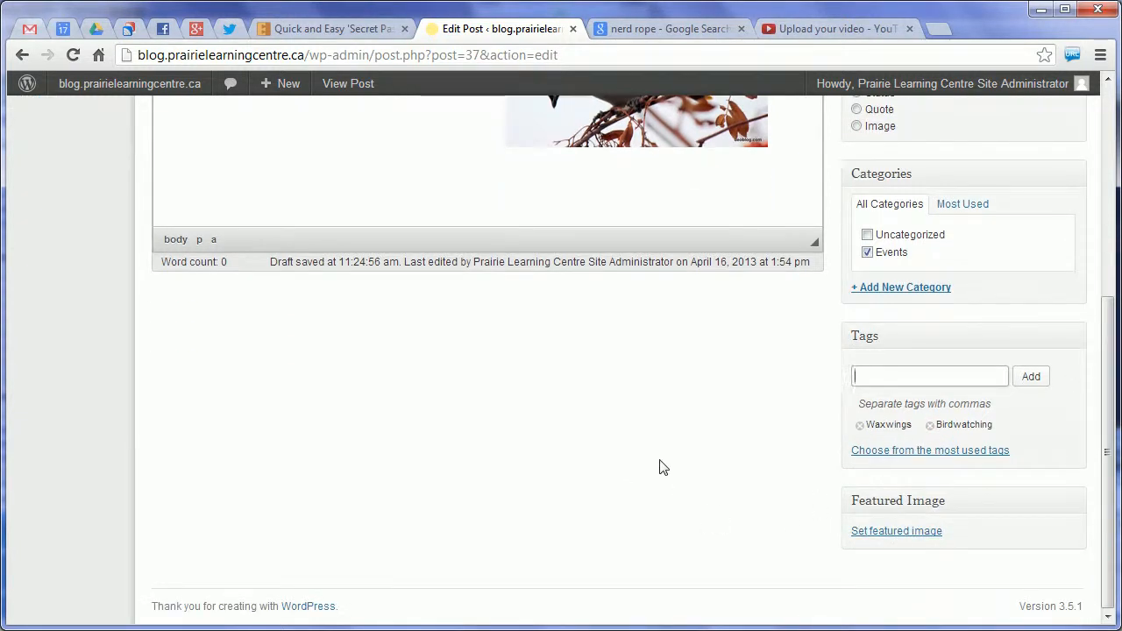
{"action": "scroll", "coordinate": [664, 468], "scroll_direction": "up", "scroll_amount": 10}
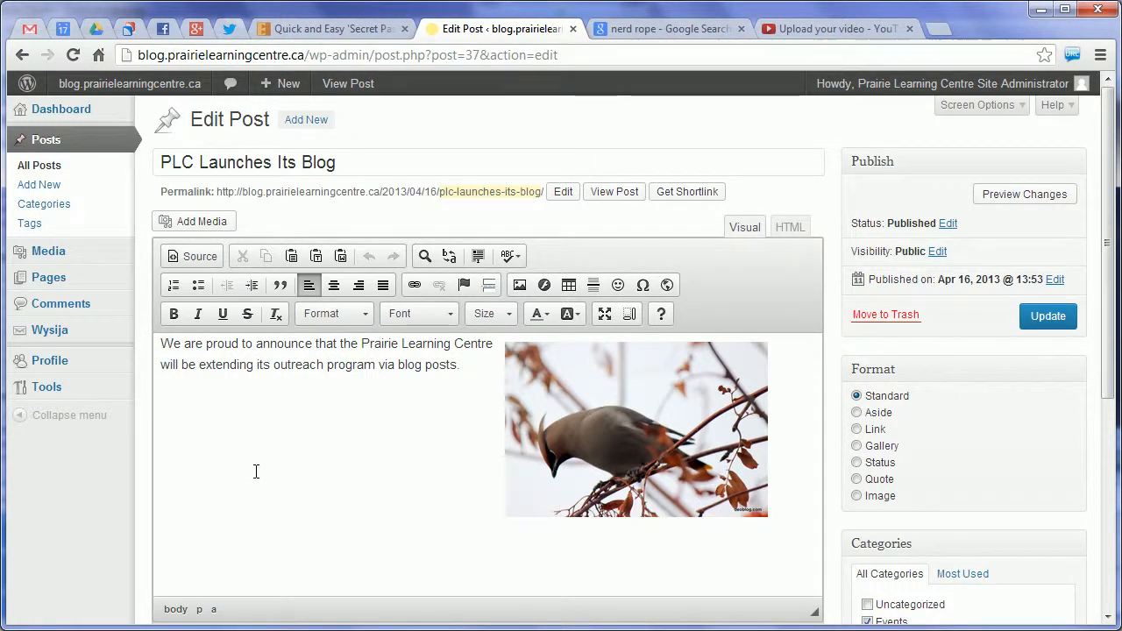
{"action": "left_click", "coordinate": [1041, 321]}
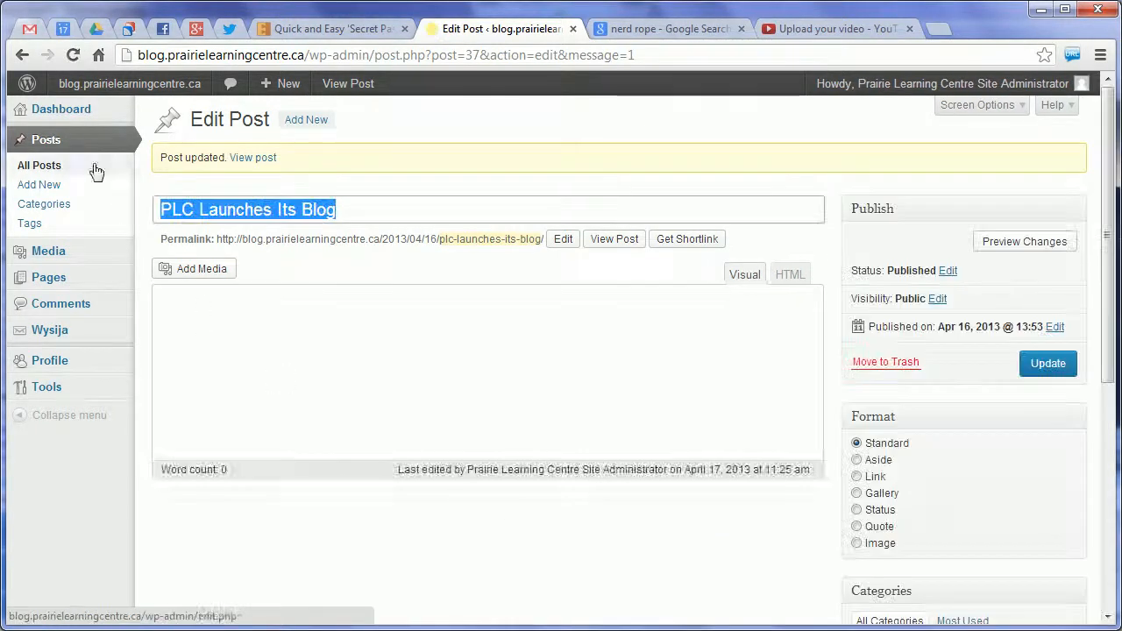
Visit the live blog site and examine the category and tags shown under the "PLC Launches Its Blog" post
{"action": "mouse_move", "coordinate": [87, 93]}
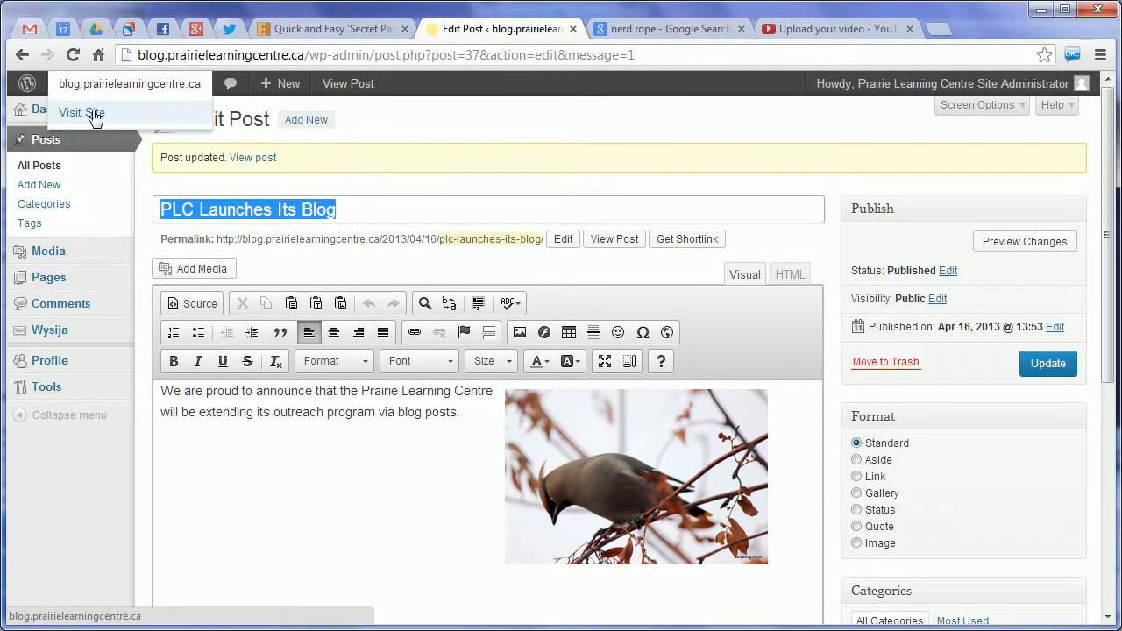
{"action": "left_click", "coordinate": [94, 116]}
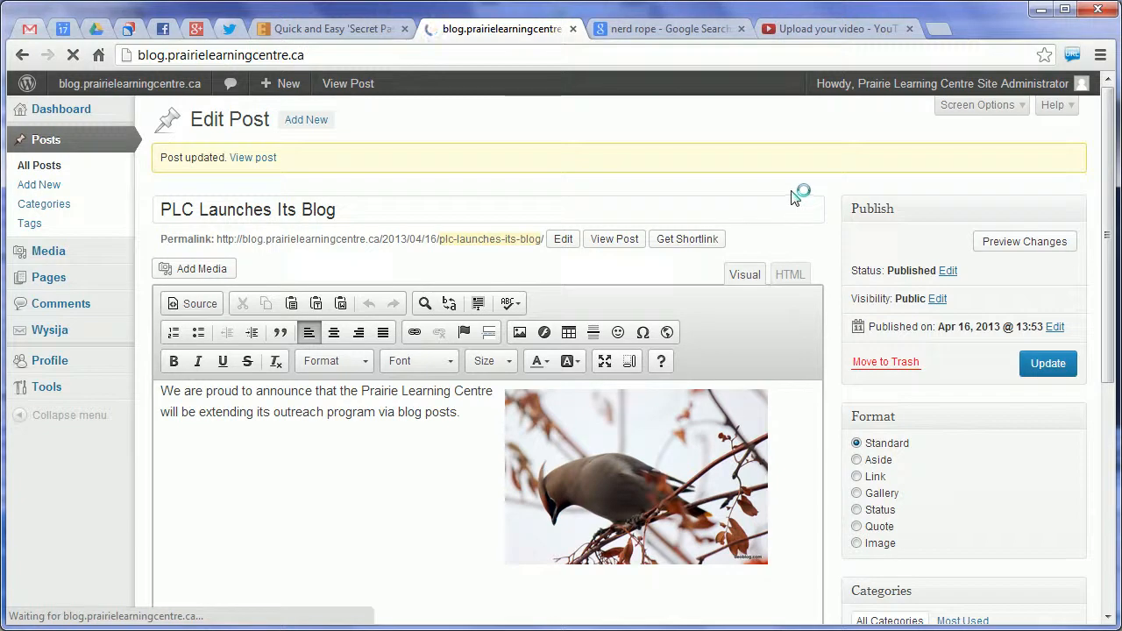
{"action": "scroll", "coordinate": [1048, 530], "scroll_direction": "down", "scroll_amount": 5}
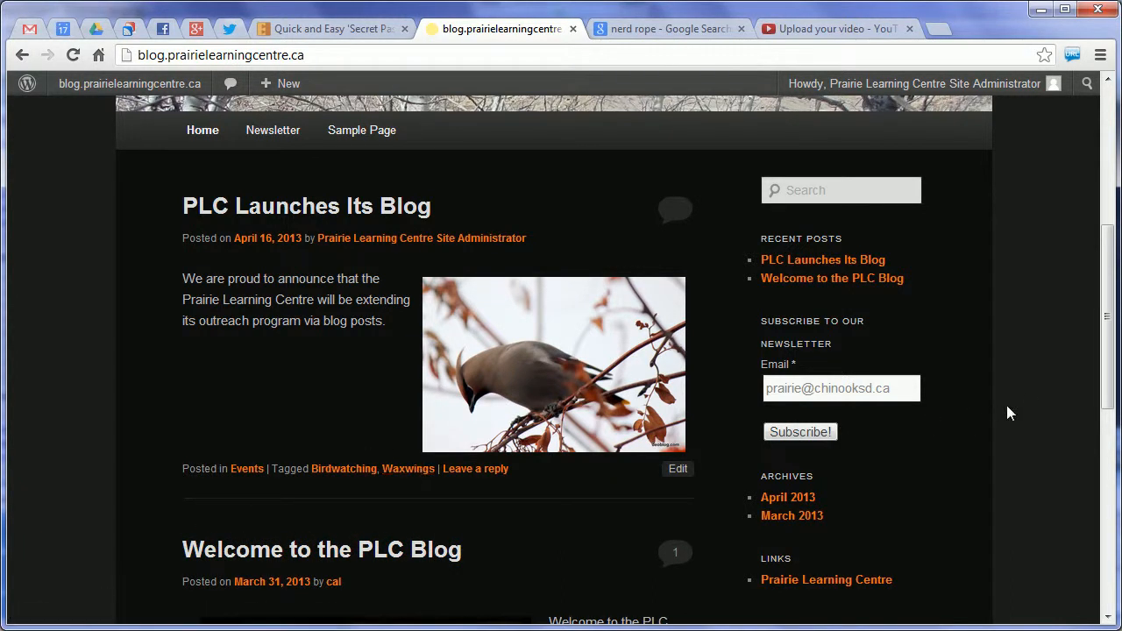
{"action": "scroll", "coordinate": [1035, 392], "scroll_direction": "down", "scroll_amount": 2}
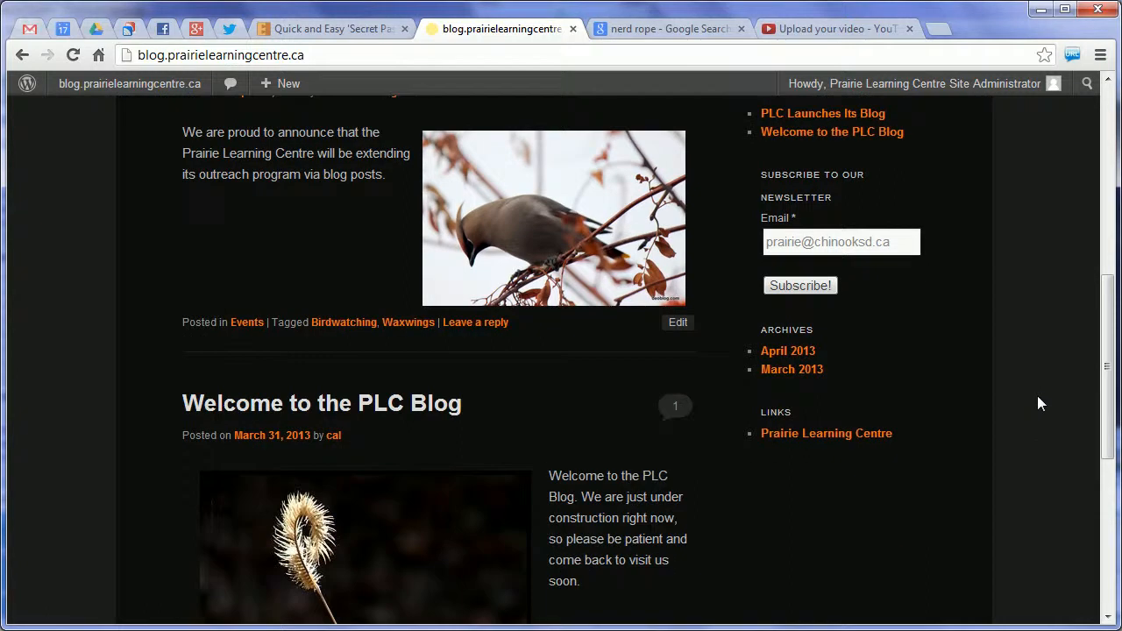
{"action": "scroll", "coordinate": [1037, 399], "scroll_direction": "up", "scroll_amount": 2}
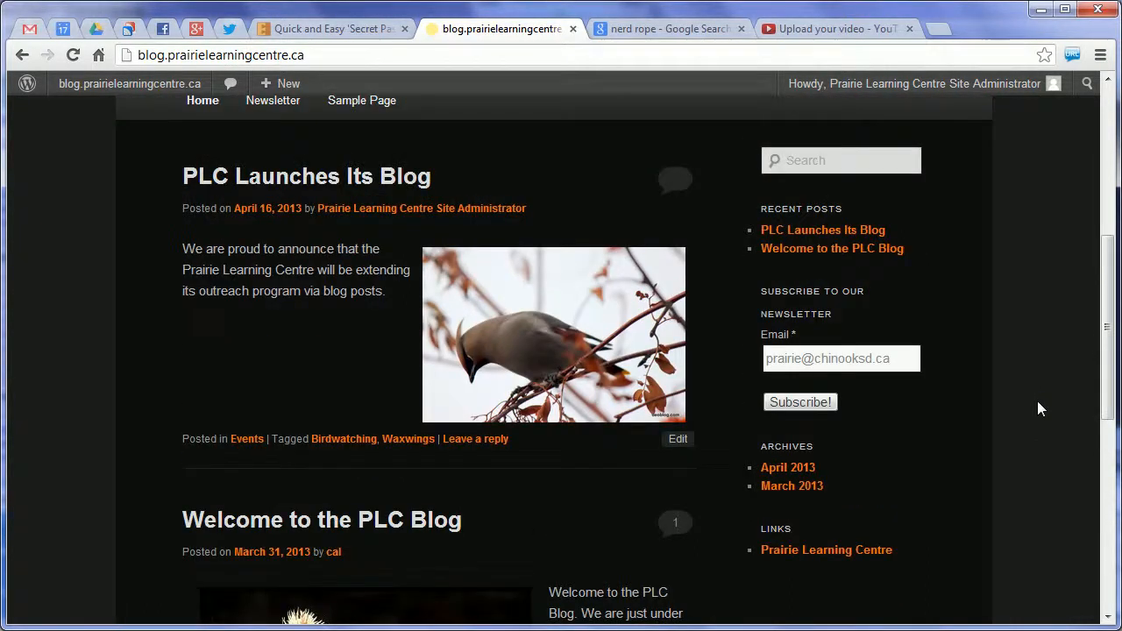
{"action": "scroll", "coordinate": [1037, 401], "scroll_direction": "up", "scroll_amount": 1}
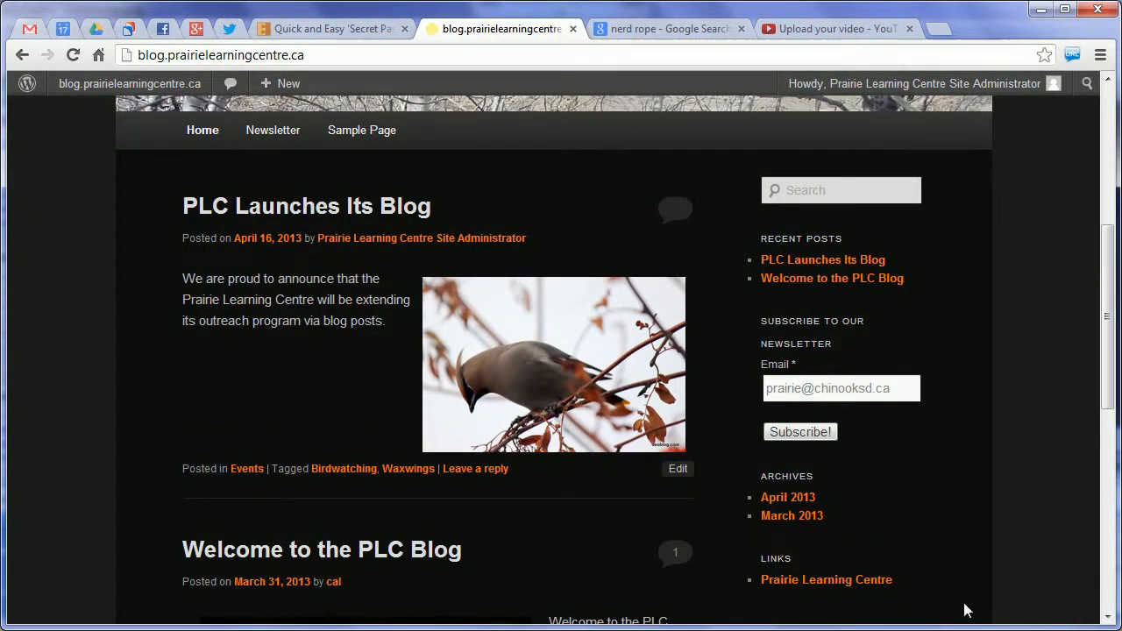